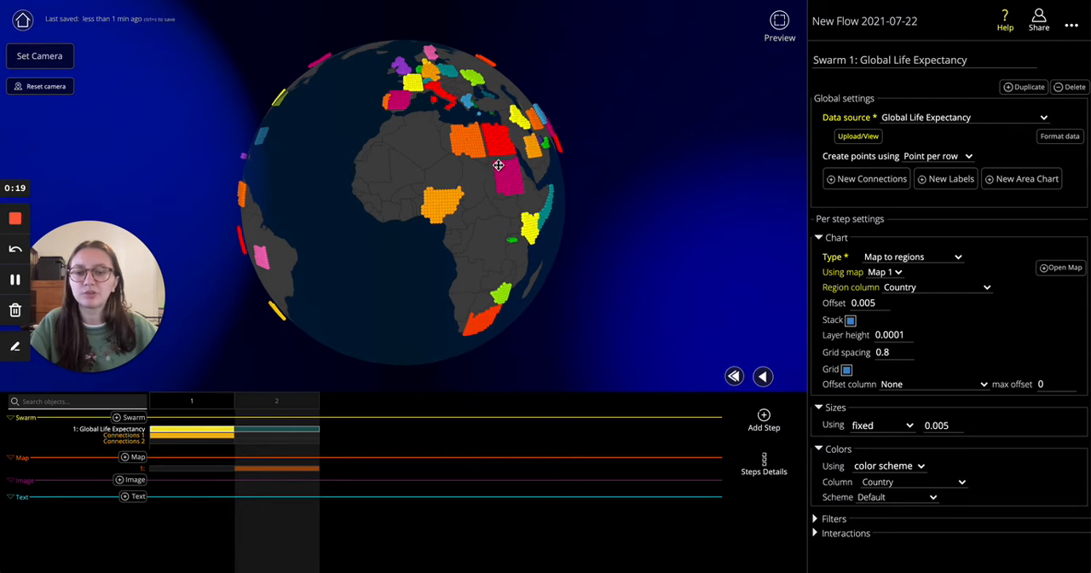
Add a blank third step to the flow after the globe map step and reset its camera
{"action": "left_click", "coordinate": [198, 406]}
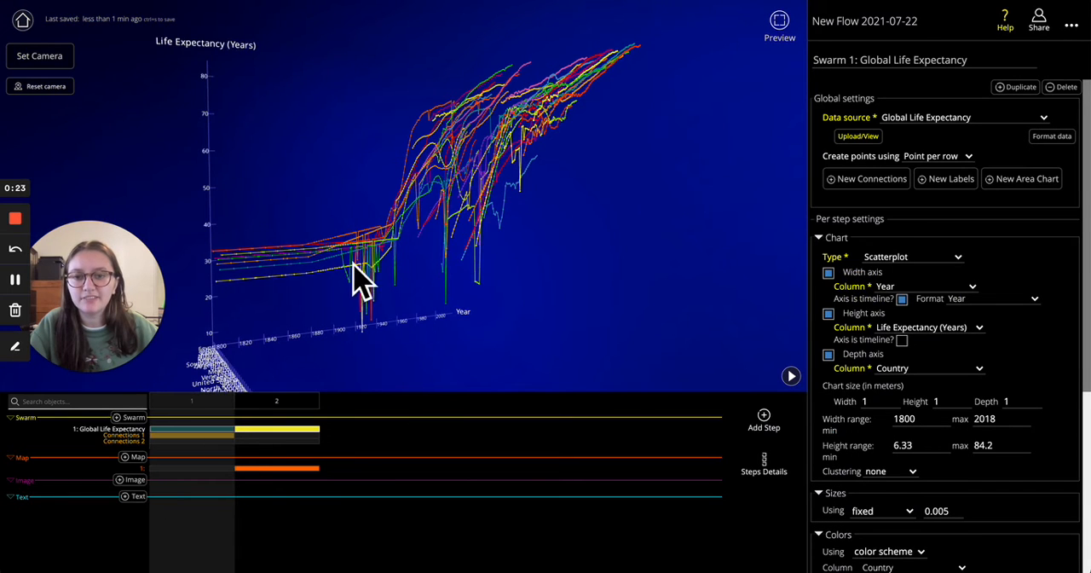
{"action": "left_click", "coordinate": [286, 402]}
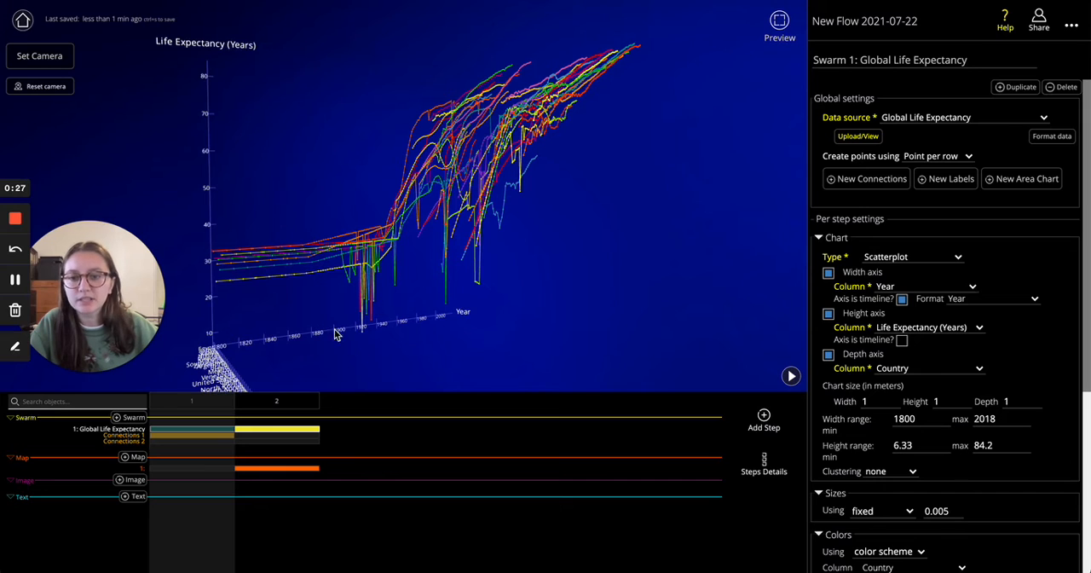
{"action": "left_click", "coordinate": [271, 409]}
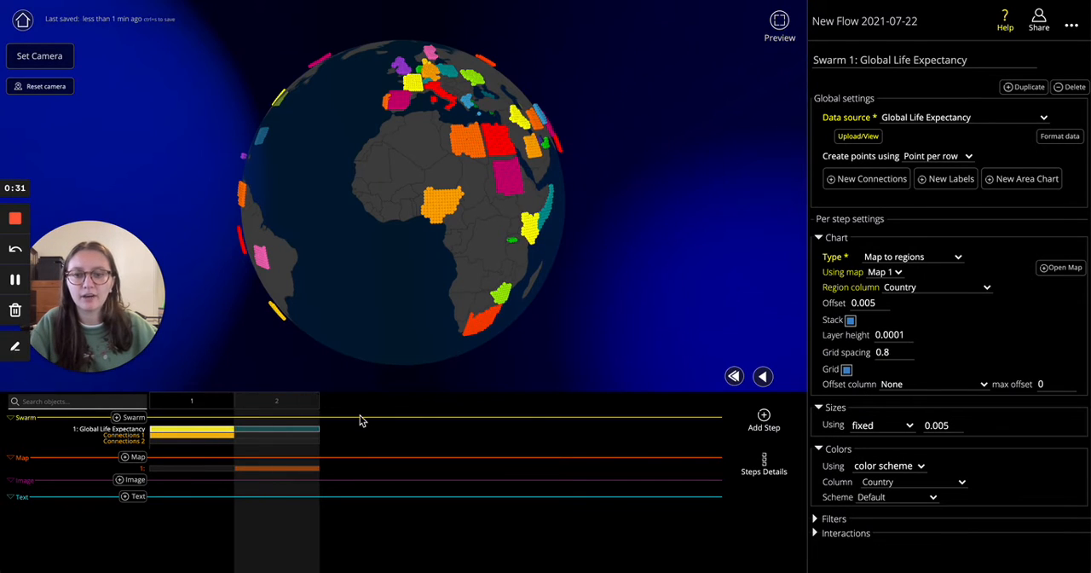
{"action": "left_click", "coordinate": [764, 419]}
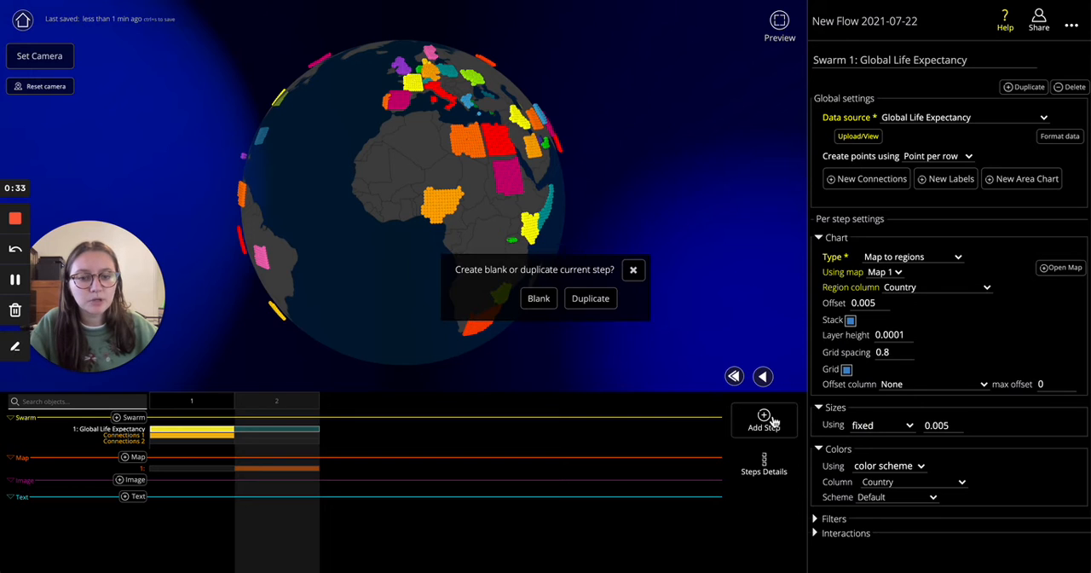
{"action": "left_click", "coordinate": [538, 300]}
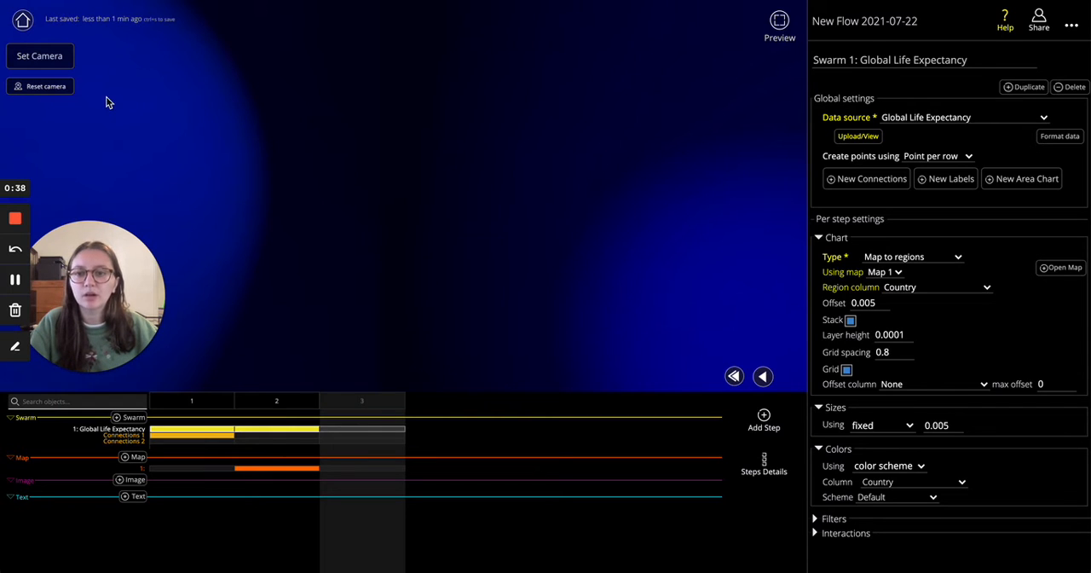
{"action": "left_click", "coordinate": [47, 88]}
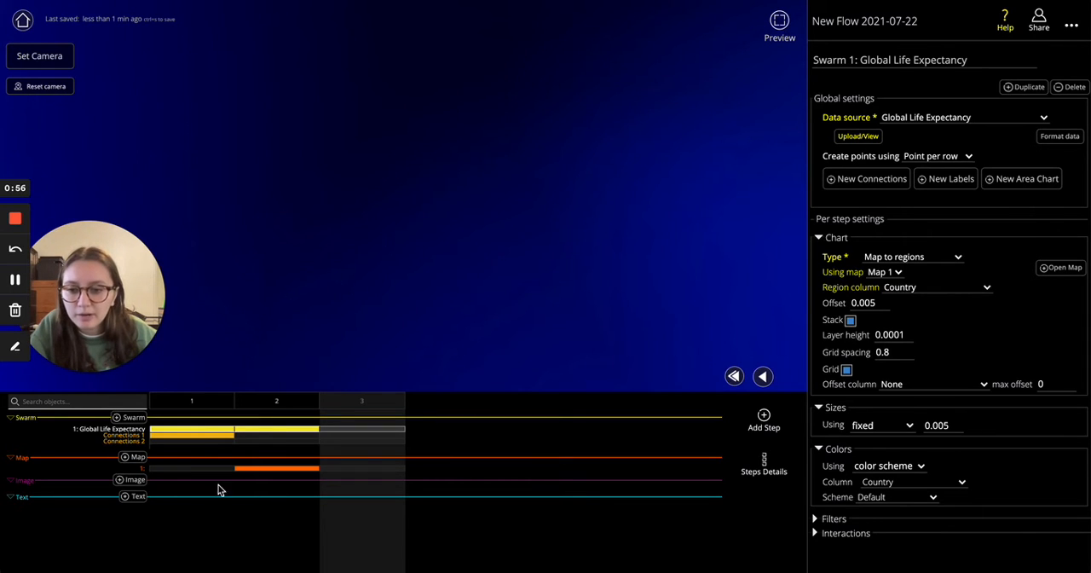
Add a text object to step 3 that reads "Global Life Expectancy"
{"action": "left_click", "coordinate": [134, 499]}
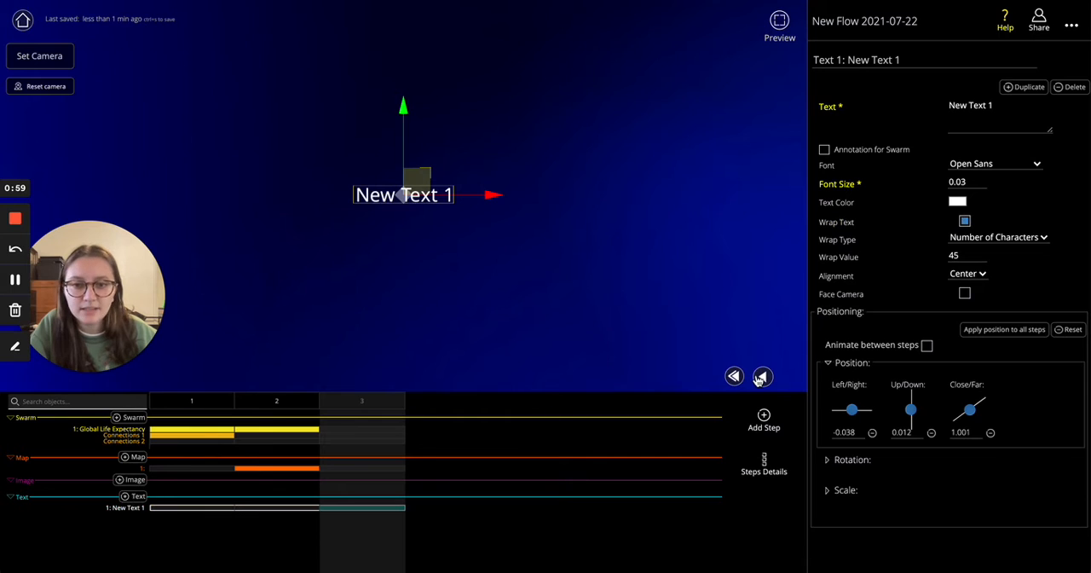
{"action": "double_click", "coordinate": [958, 101]}
{"action": "triple_click", "coordinate": [958, 101]}
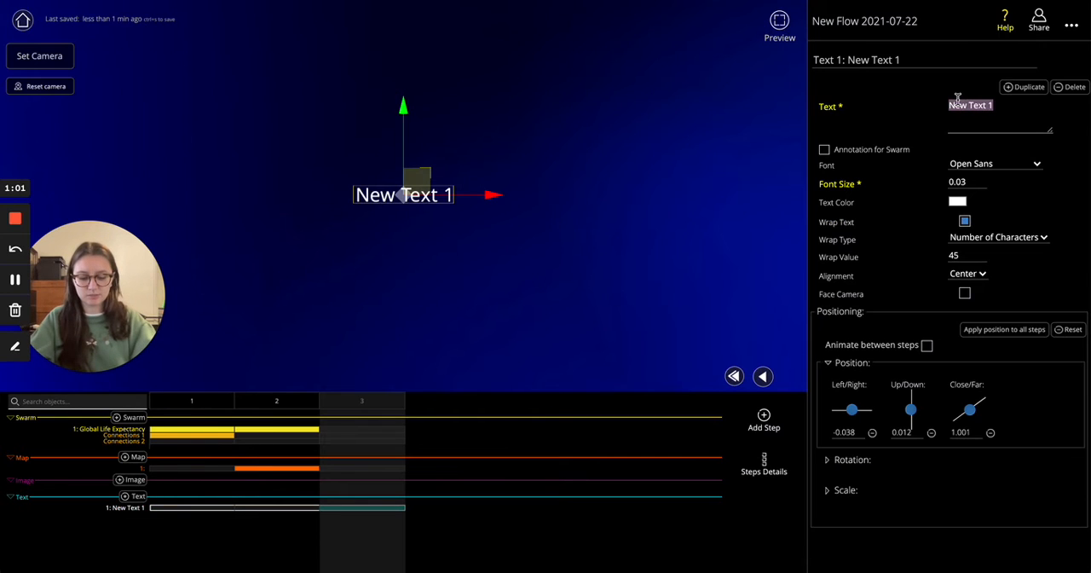
{"action": "type", "text": "Global"}
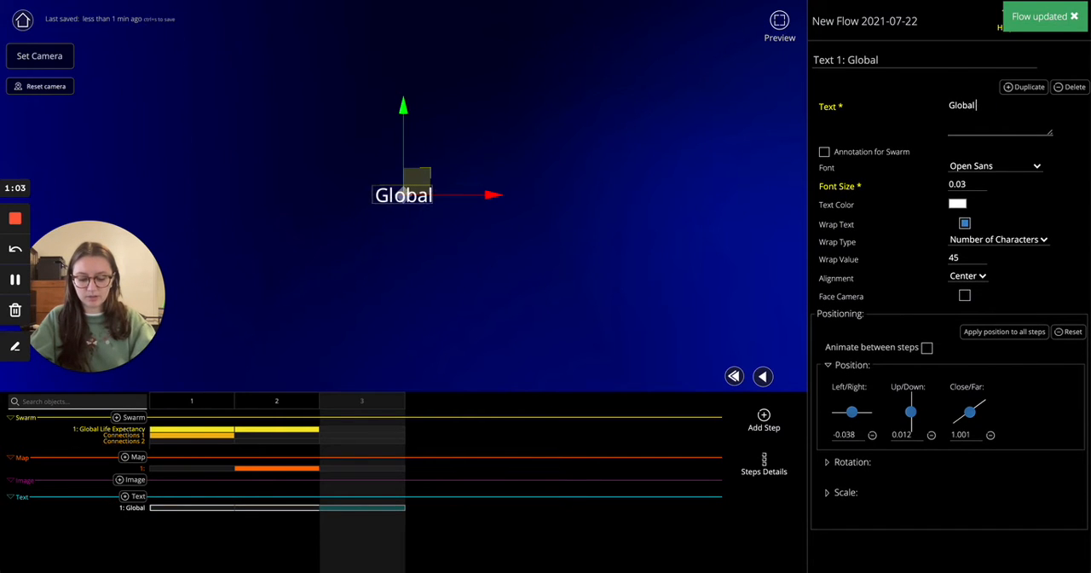
{"action": "type", "text": " Life Exp"}
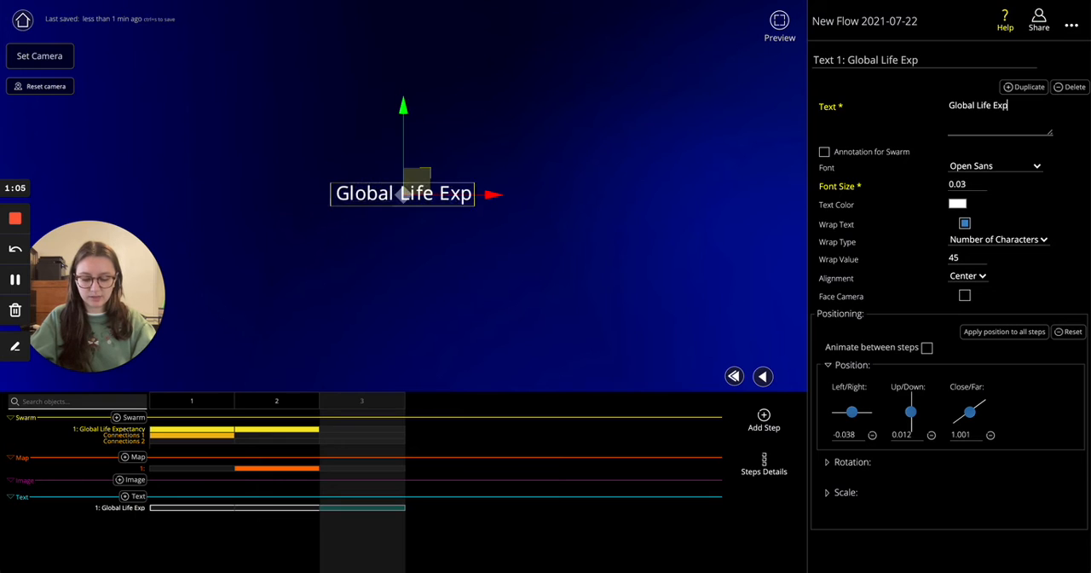
{"action": "type", "text": "ectancy"}
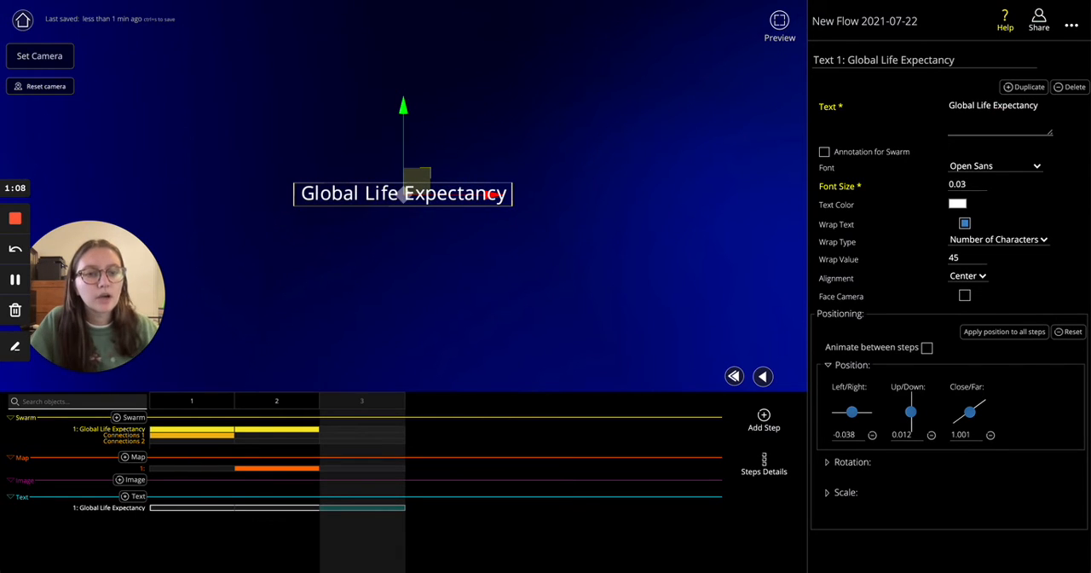
Set the title text's font to Open Sans Light and its font size to 0.08
{"action": "left_click", "coordinate": [994, 165]}
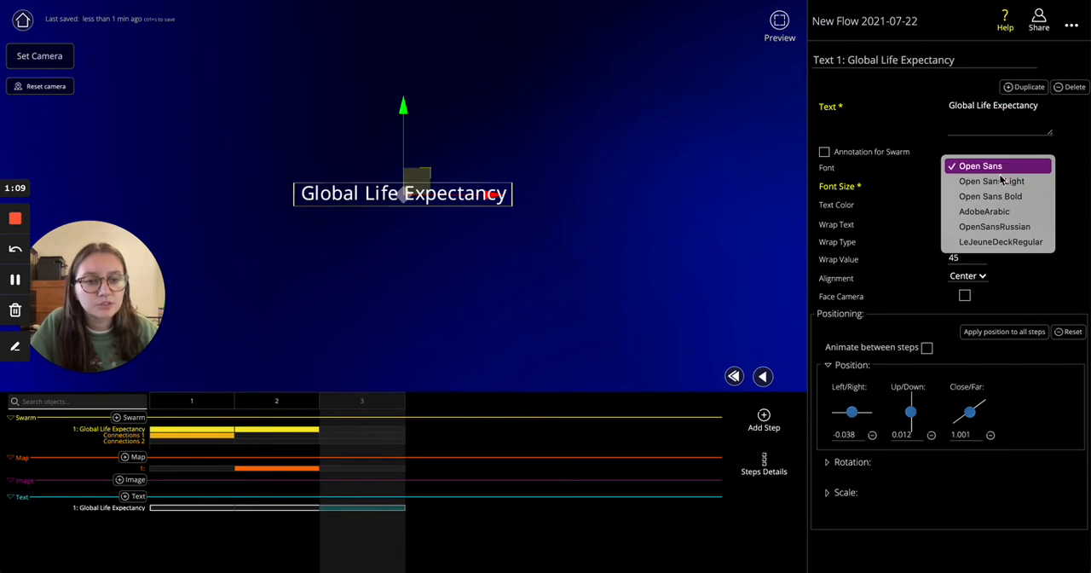
{"action": "left_click", "coordinate": [995, 181]}
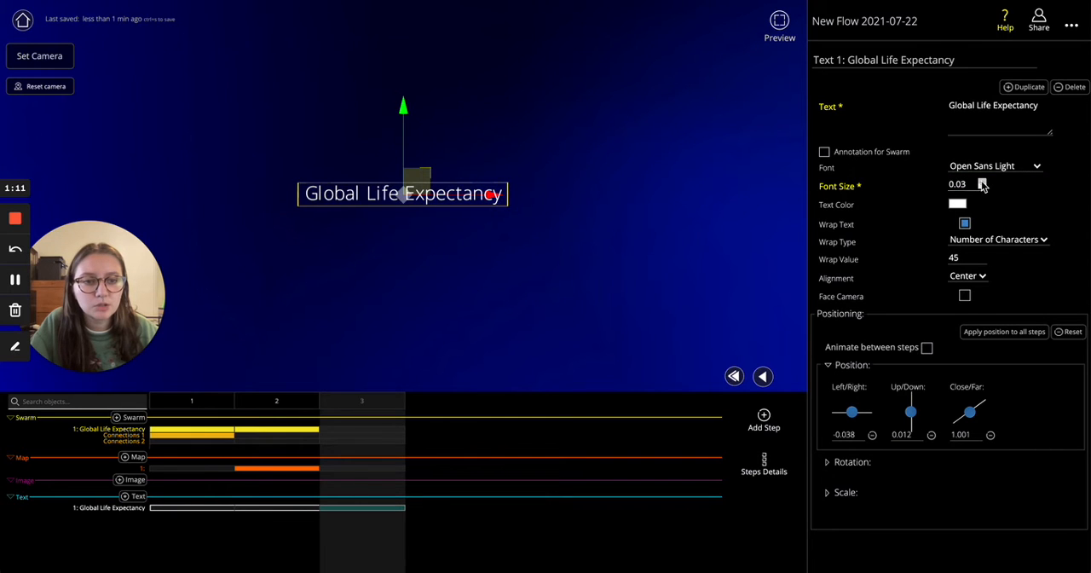
{"action": "left_click", "coordinate": [982, 181]}
{"action": "left_click", "coordinate": [982, 181]}
{"action": "left_click", "coordinate": [982, 182]}
{"action": "left_click", "coordinate": [982, 181]}
{"action": "left_click", "coordinate": [982, 182]}
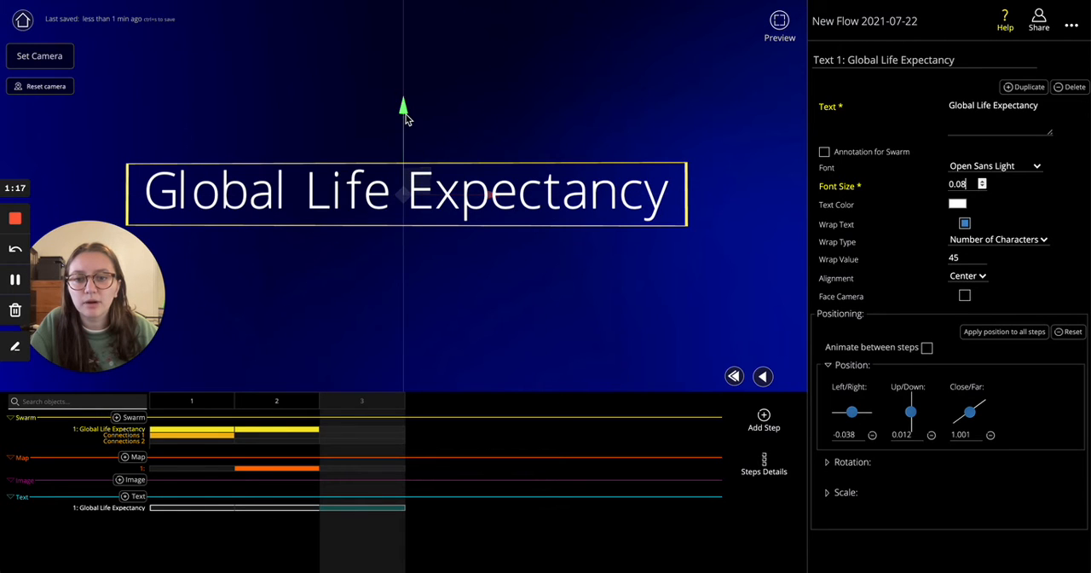
Try repositioning the title freely along its axes, ending at about -0.011 left/right, -0.049 up/down and -3.582 close/far
{"action": "left_click_drag", "start_coordinate": [406, 121], "coordinate": [405, 44]}
{"action": "mouse_move", "coordinate": [473, 125]}
{"action": "left_mouse_down"}
{"action": "mouse_move", "coordinate": [533, 127]}
{"action": "mouse_move", "coordinate": [422, 128]}
{"action": "mouse_move", "coordinate": [491, 127]}
{"action": "left_mouse_up"}
{"action": "left_click_drag", "start_coordinate": [359, 192], "coordinate": [456, 237]}
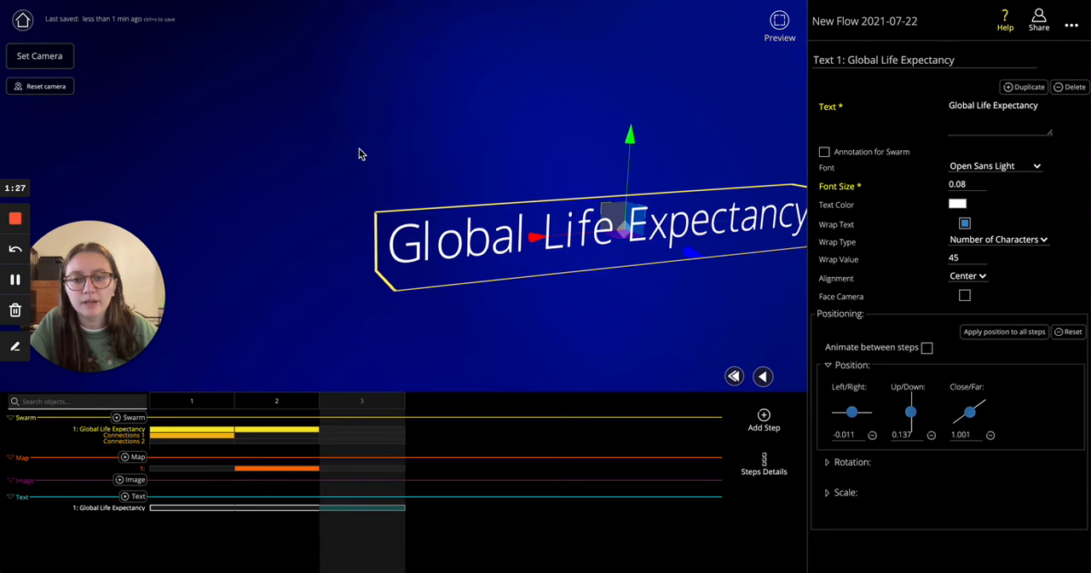
{"action": "left_click_drag", "start_coordinate": [621, 347], "coordinate": [559, 318]}
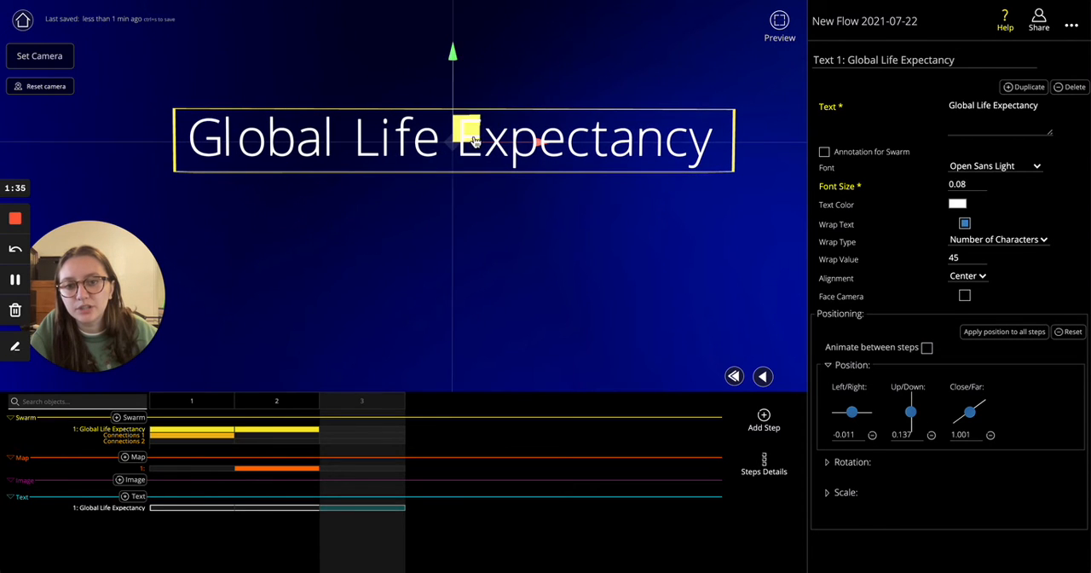
{"action": "mouse_move", "coordinate": [452, 141]}
{"action": "left_mouse_down"}
{"action": "mouse_move", "coordinate": [583, 294]}
{"action": "mouse_move", "coordinate": [578, 365]}
{"action": "mouse_move", "coordinate": [439, 151]}
{"action": "mouse_move", "coordinate": [454, 148]}
{"action": "left_mouse_up"}
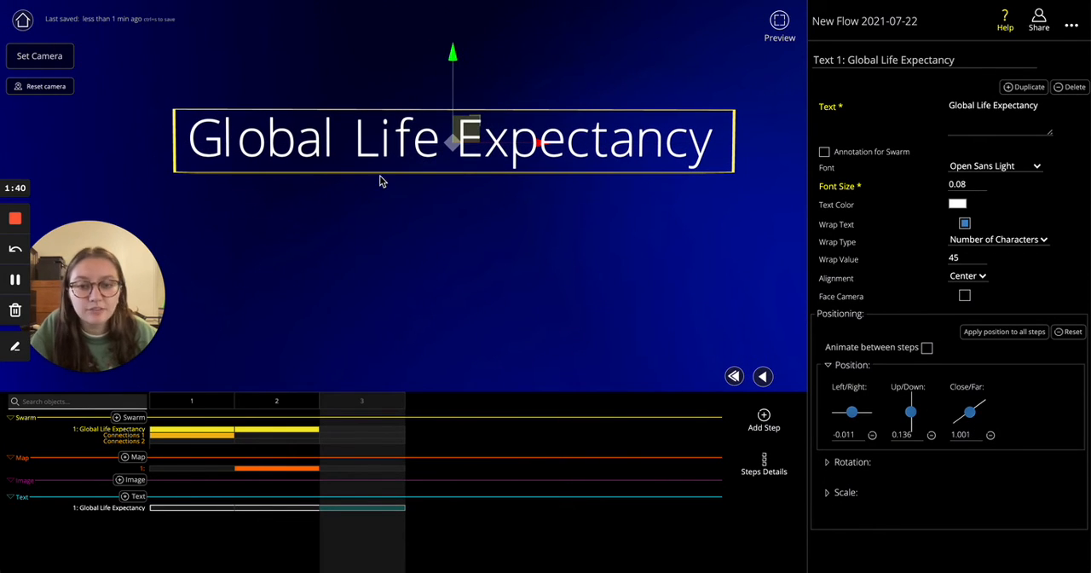
{"action": "left_click_drag", "start_coordinate": [454, 78], "coordinate": [461, 289]}
{"action": "left_click_drag", "start_coordinate": [378, 145], "coordinate": [405, 193]}
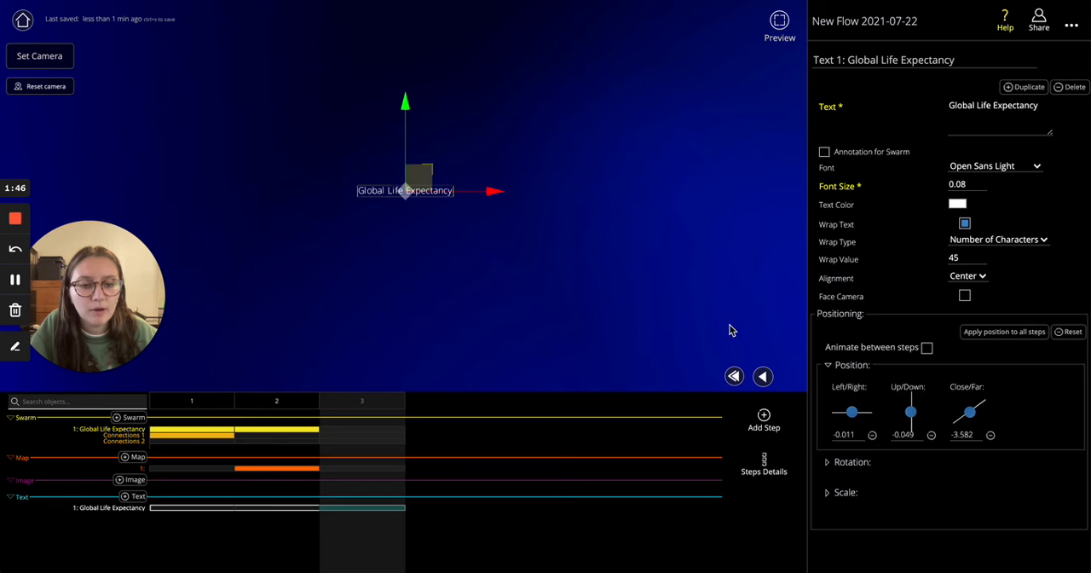
Reset the title's close/far, up/down and left/right positions to 0
{"action": "left_click", "coordinate": [990, 435]}
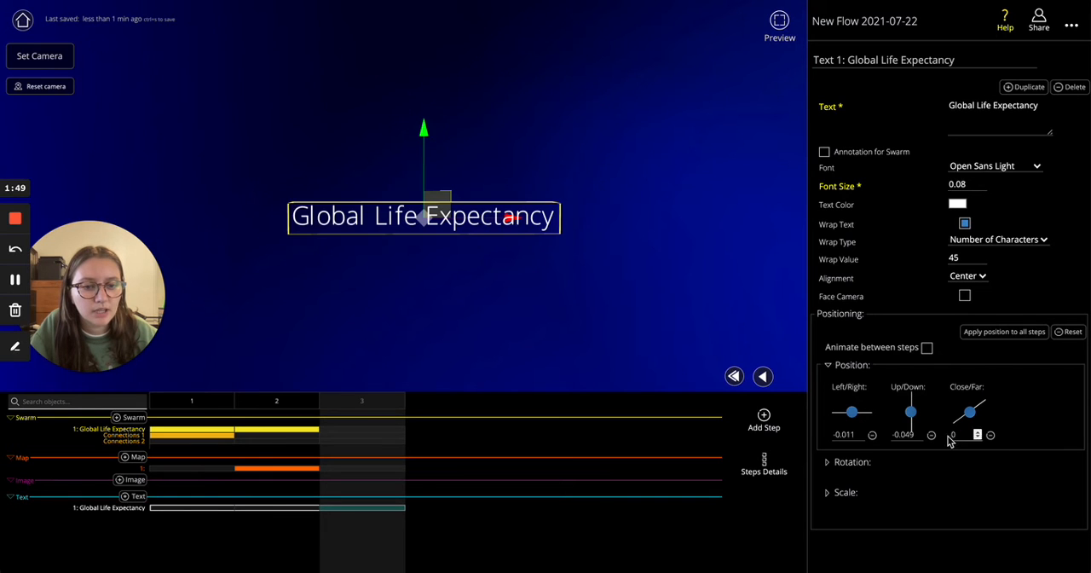
{"action": "left_click", "coordinate": [931, 436]}
{"action": "left_click", "coordinate": [872, 436]}
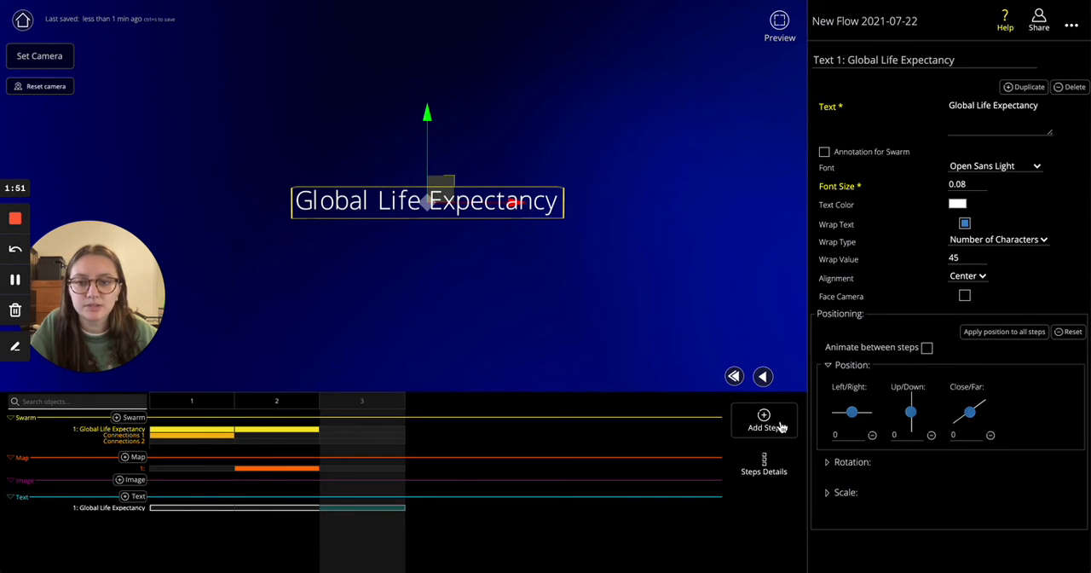
Increase the title's font size to 0.11 and raise it to an up/down position of about 0.286
{"action": "left_click", "coordinate": [983, 182]}
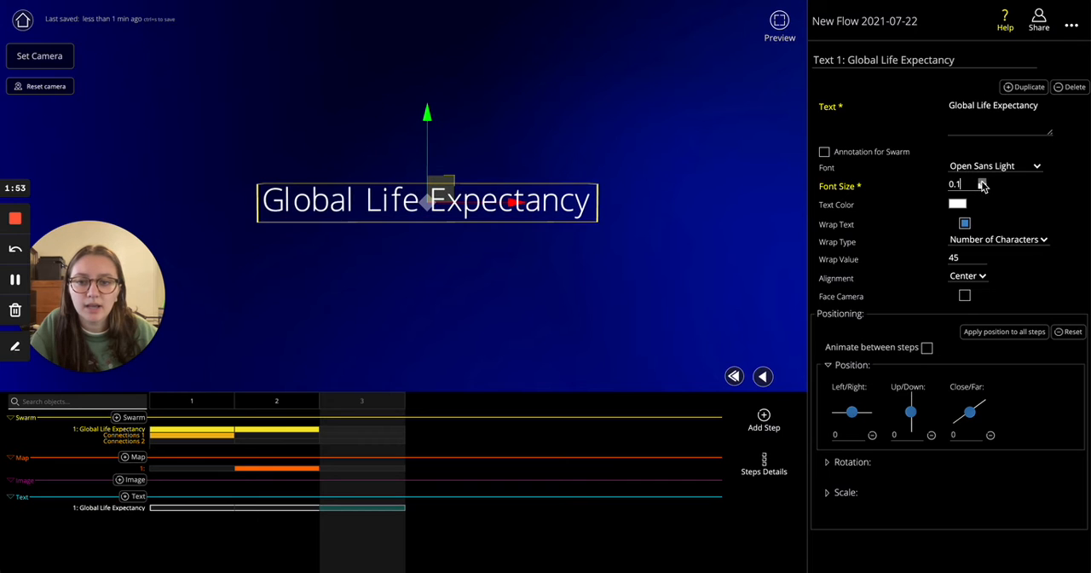
{"action": "left_click", "coordinate": [983, 181]}
{"action": "left_click", "coordinate": [983, 181]}
{"action": "left_click_drag", "start_coordinate": [426, 111], "coordinate": [428, 24]}
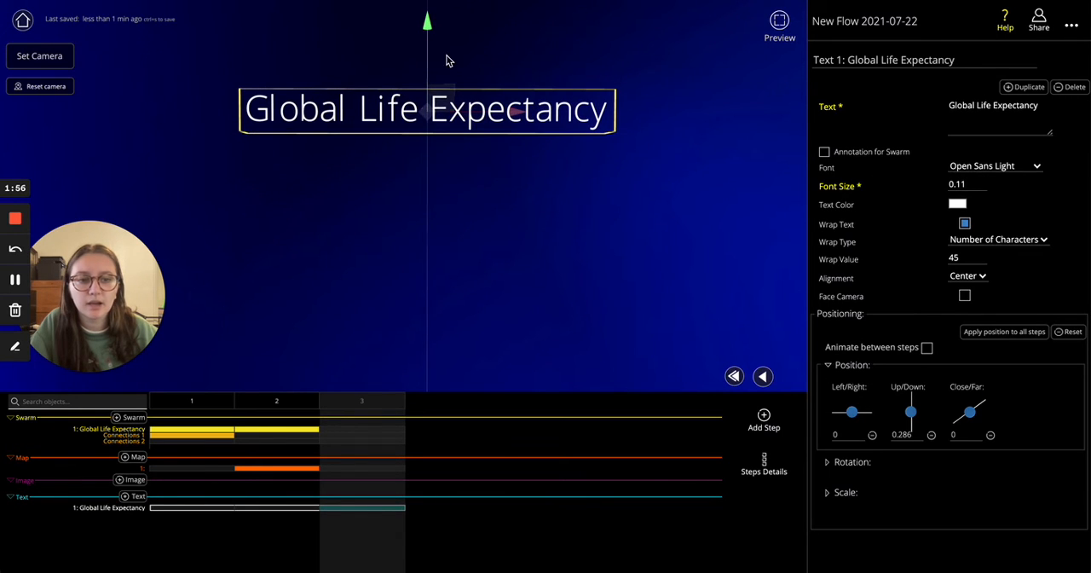
Try wrapping the title at 20 characters, and restore the wrap value to 45
{"action": "left_click", "coordinate": [998, 241]}
{"action": "left_click", "coordinate": [939, 248]}
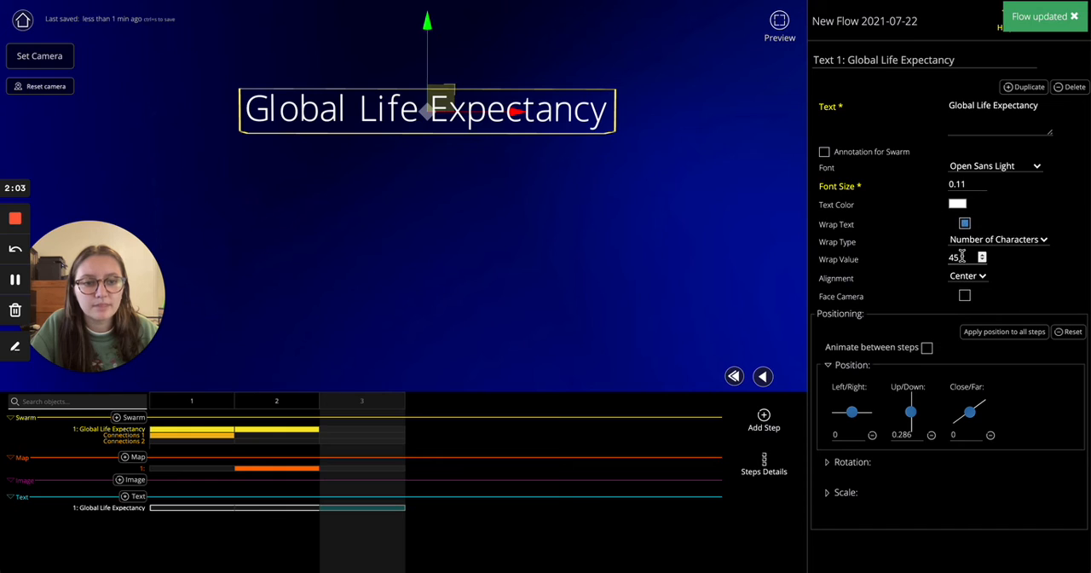
{"action": "double_click", "coordinate": [956, 256]}
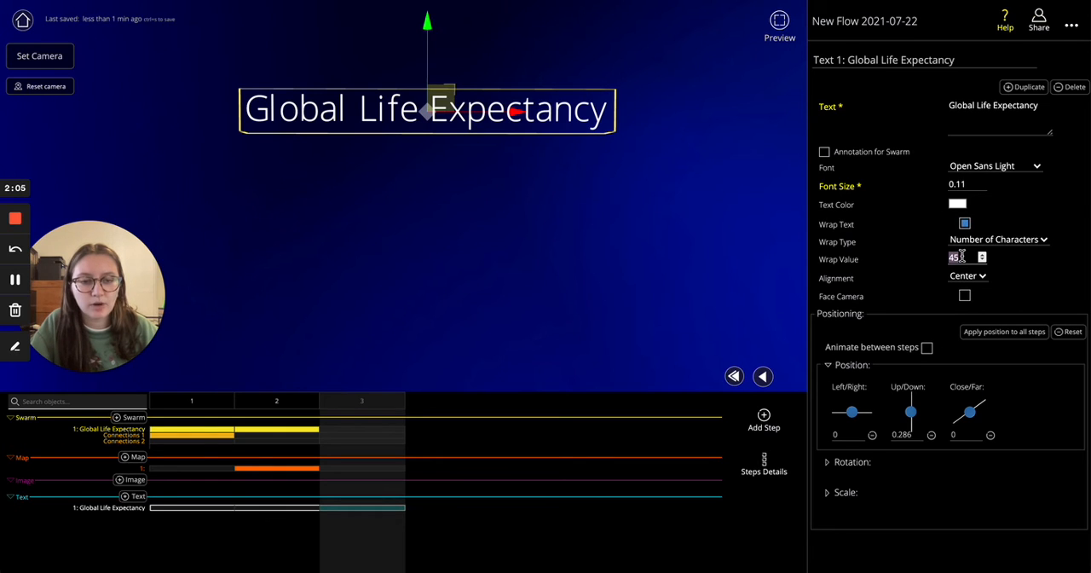
{"action": "type", "text": "20"}
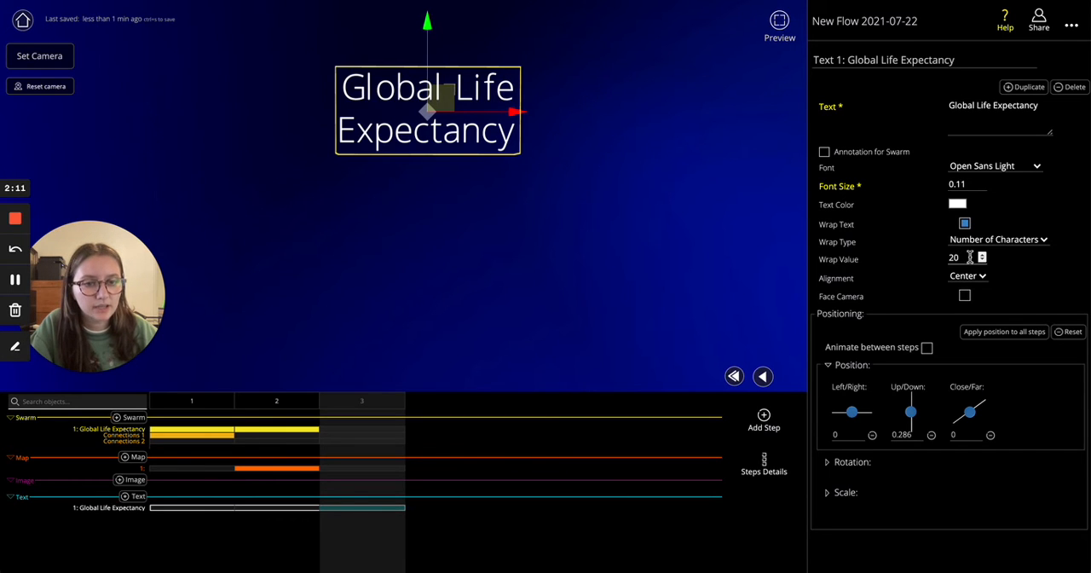
{"action": "type", "text": "45"}
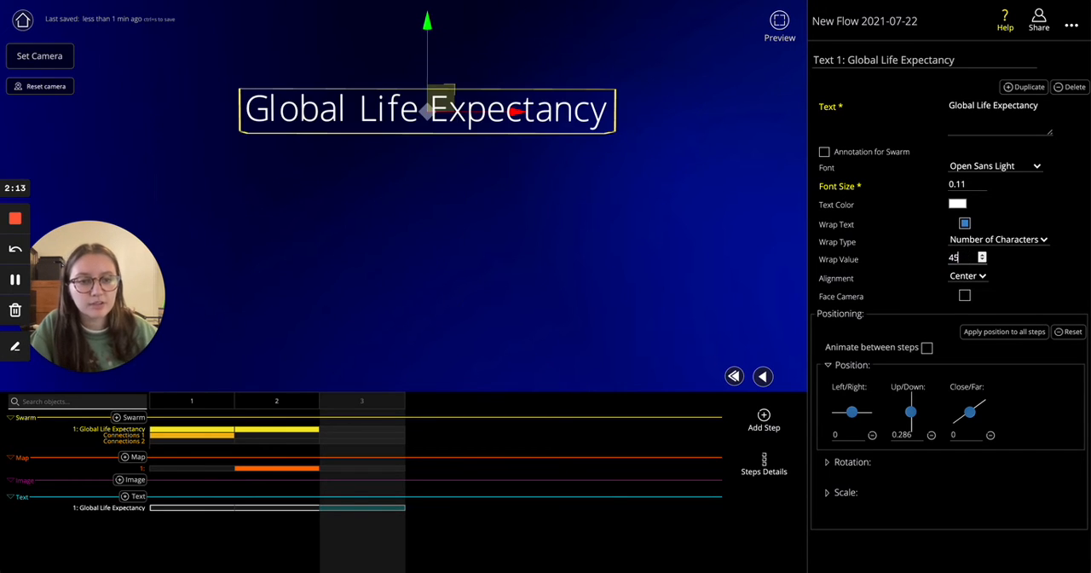
Make the title always face the camera, check it from another angle and reset the camera
{"action": "left_click", "coordinate": [966, 297]}
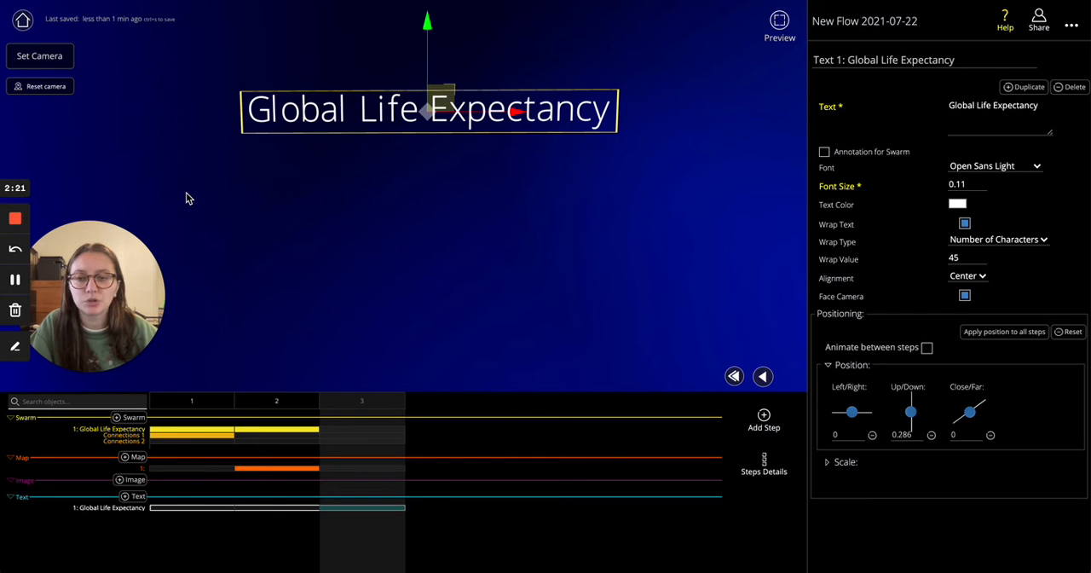
{"action": "left_click_drag", "start_coordinate": [252, 209], "coordinate": [94, 200]}
{"action": "left_click", "coordinate": [21, 88]}
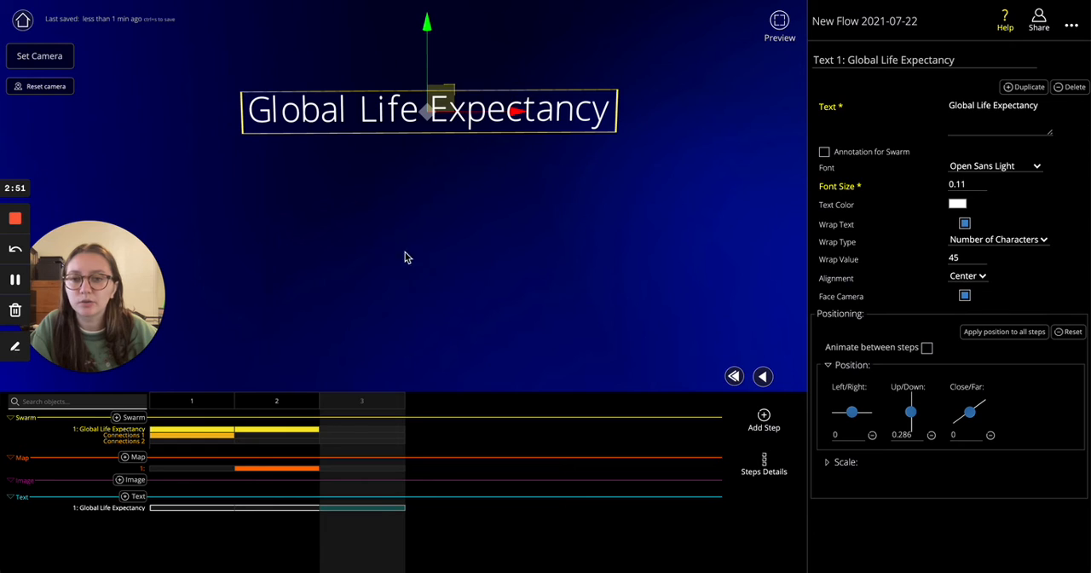
Add an image object using logo-full.png from the Desktop and lower it to an up/down position of about 0.08
{"action": "left_click", "coordinate": [130, 480]}
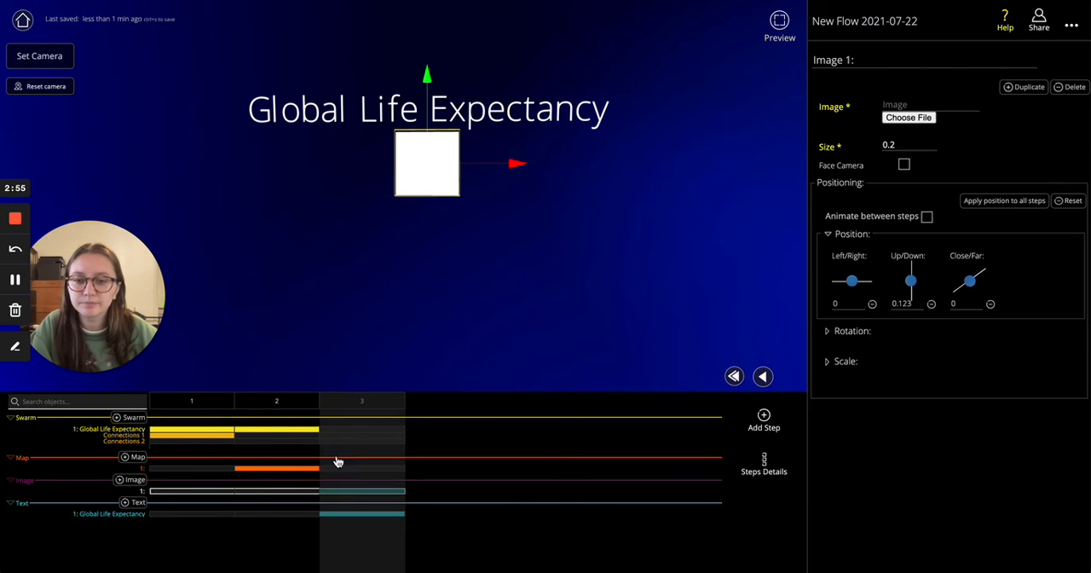
{"action": "left_click", "coordinate": [927, 117]}
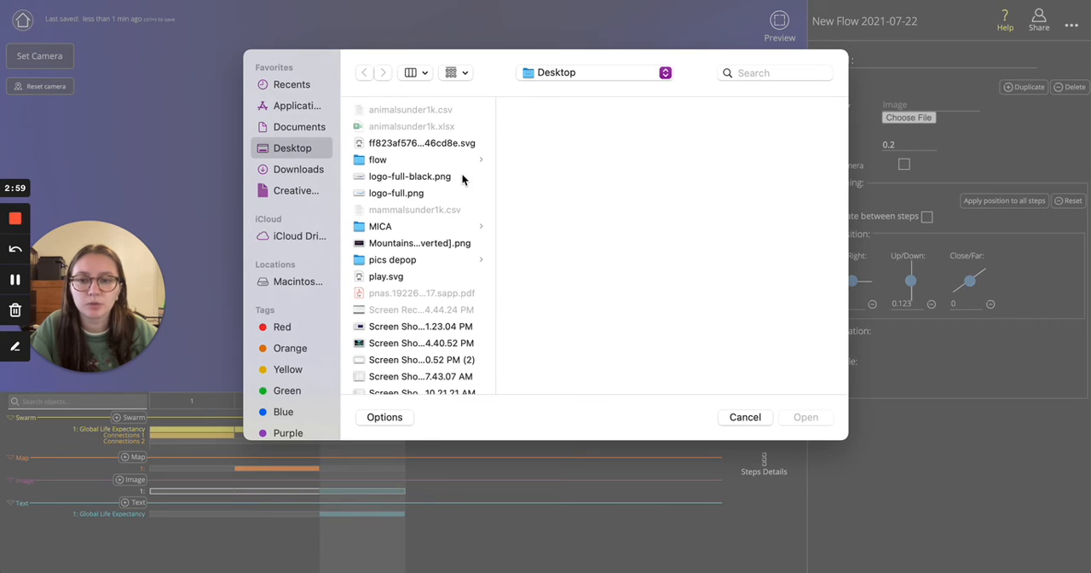
{"action": "left_click", "coordinate": [405, 195]}
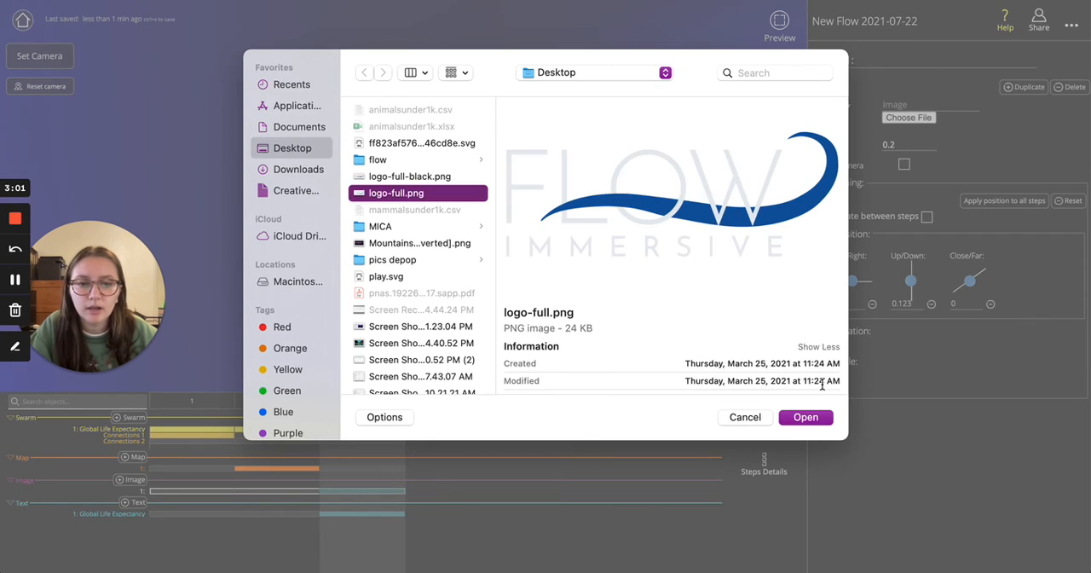
{"action": "left_click", "coordinate": [807, 416]}
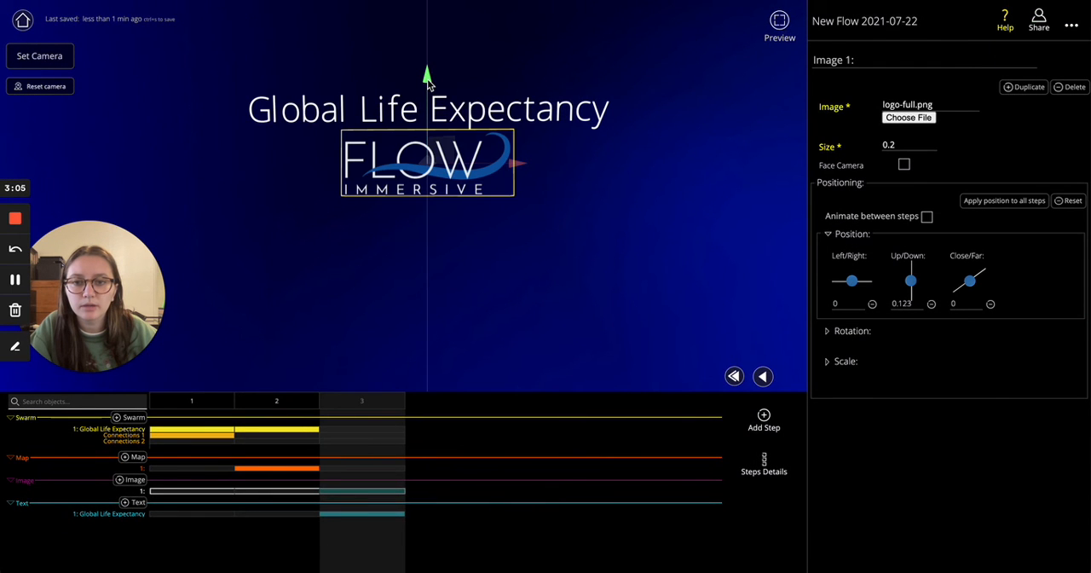
{"action": "left_click_drag", "start_coordinate": [428, 99], "coordinate": [428, 101]}
Set a closer camera view of the title and logo for step 3, and turn on Face Camera for the logo
{"action": "scroll", "coordinate": [463, 154], "scroll_direction": "up", "scroll_amount": 8}
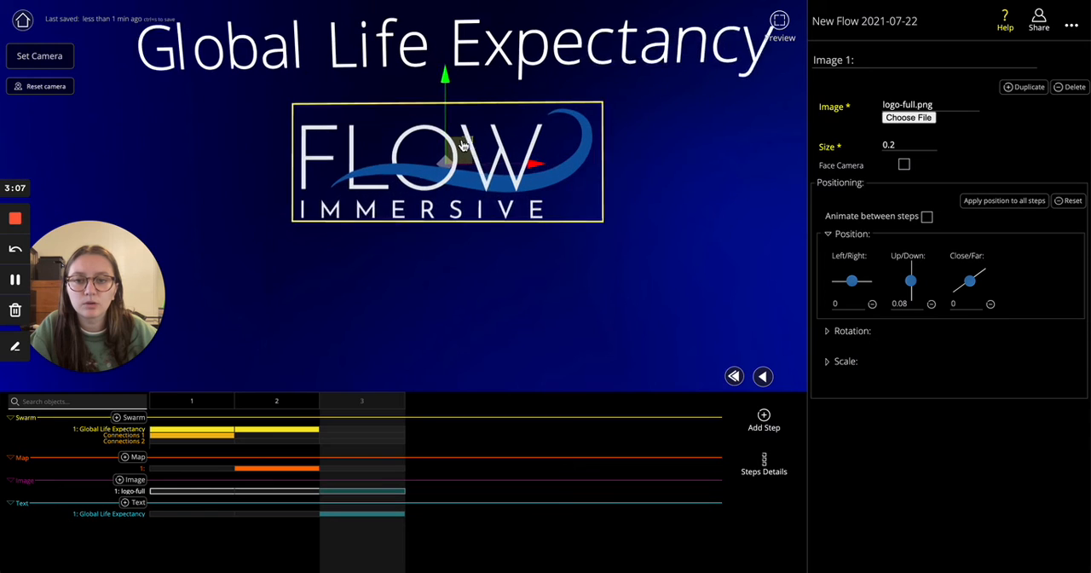
{"action": "scroll", "coordinate": [629, 151], "scroll_direction": "down", "scroll_amount": 5}
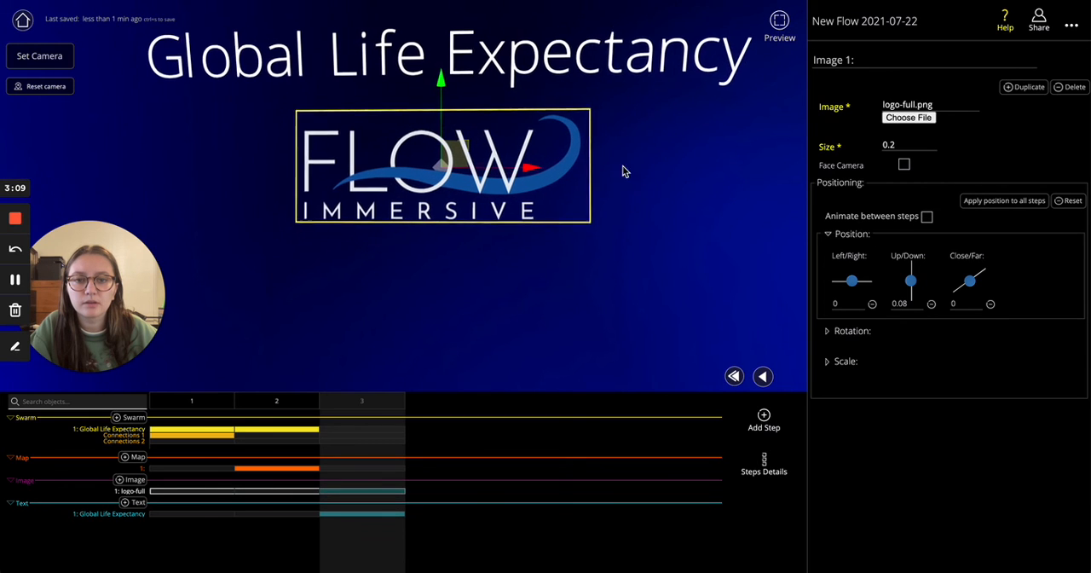
{"action": "left_click", "coordinate": [52, 61]}
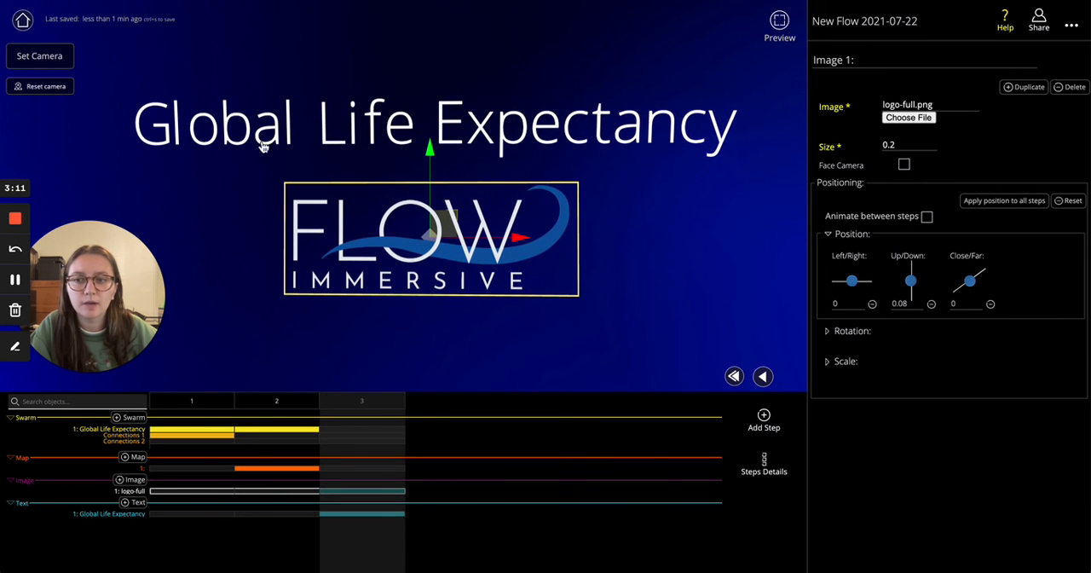
{"action": "left_click", "coordinate": [904, 165]}
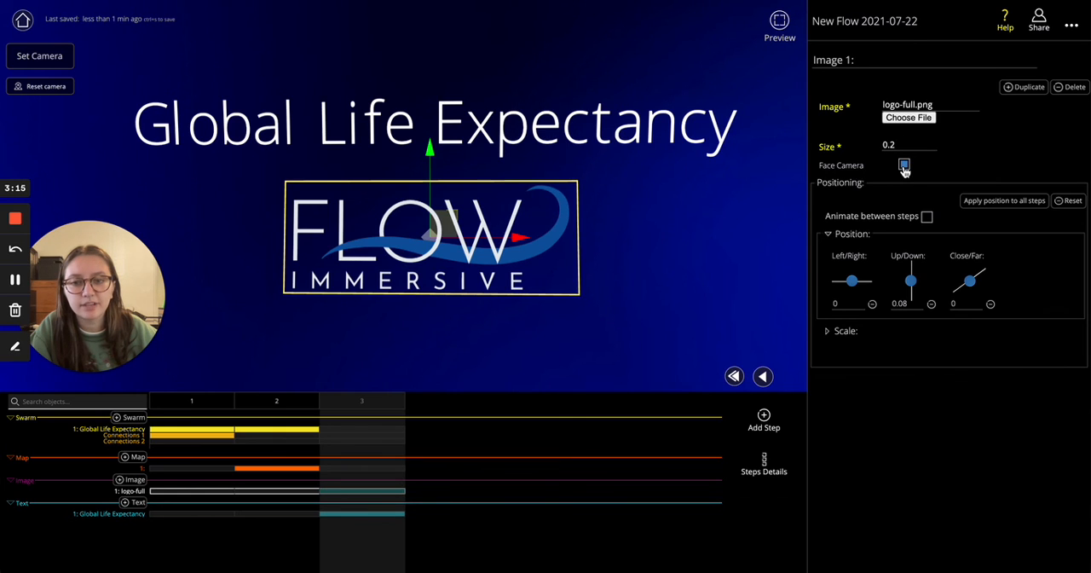